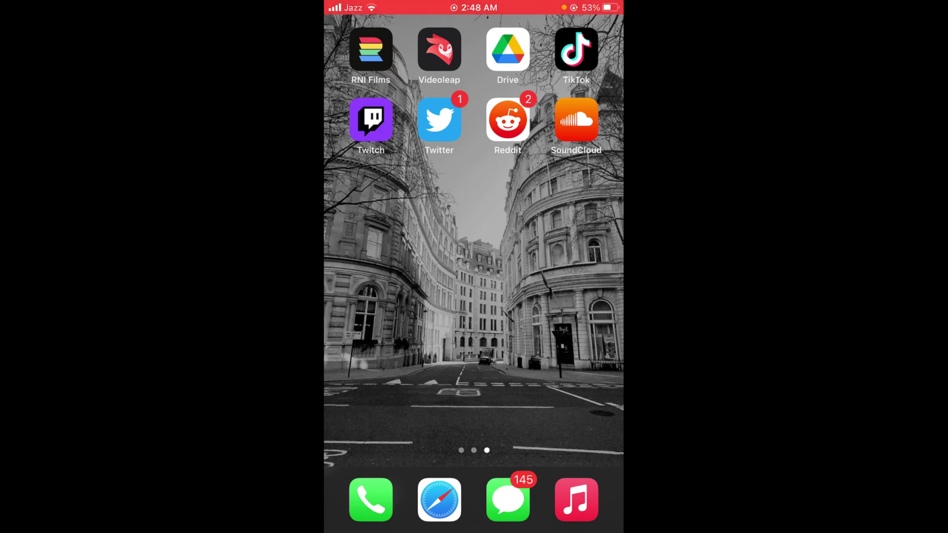
# - Swipe right from home screen page 3 back to page 2
pyautogui.moveTo(400, 267); pyautogui.dragTo(563, 266)
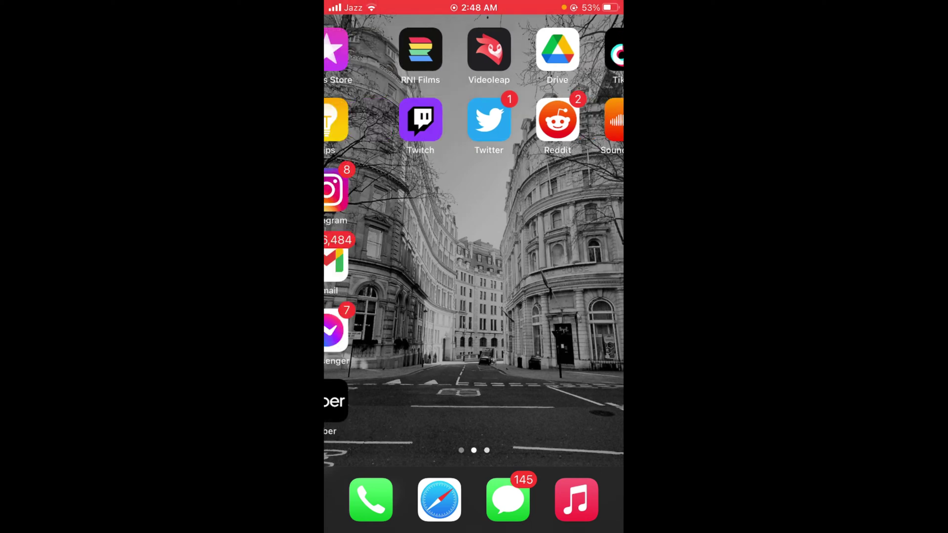
# - Launch WhatsApp and open the 'Testing' group chat from the chats list
pyautogui.click(507, 331)
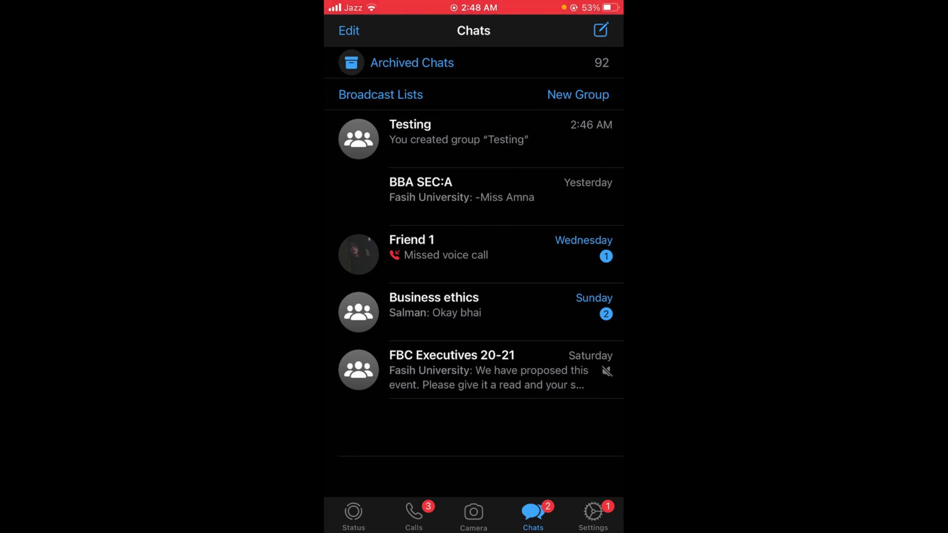
pyautogui.click(474, 138)
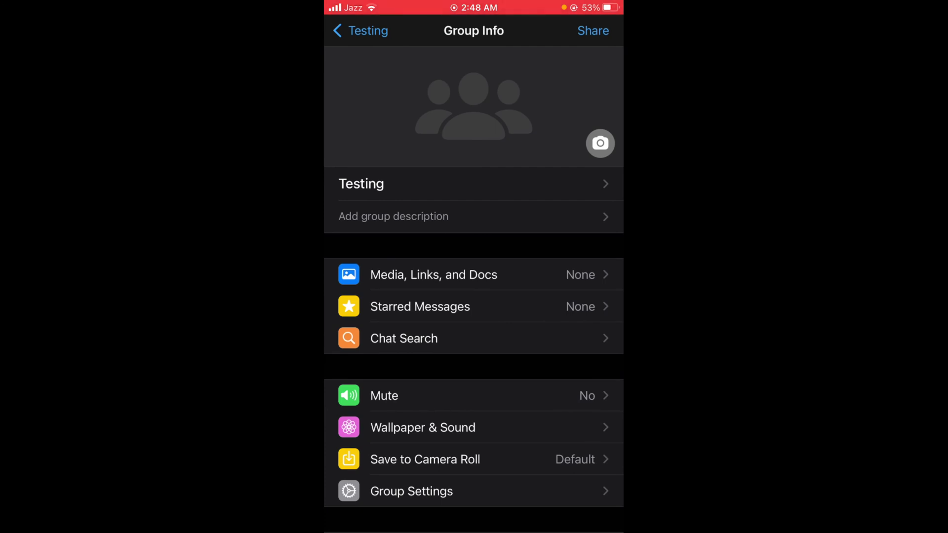
pyautogui.scroll(-3, 474, 296)
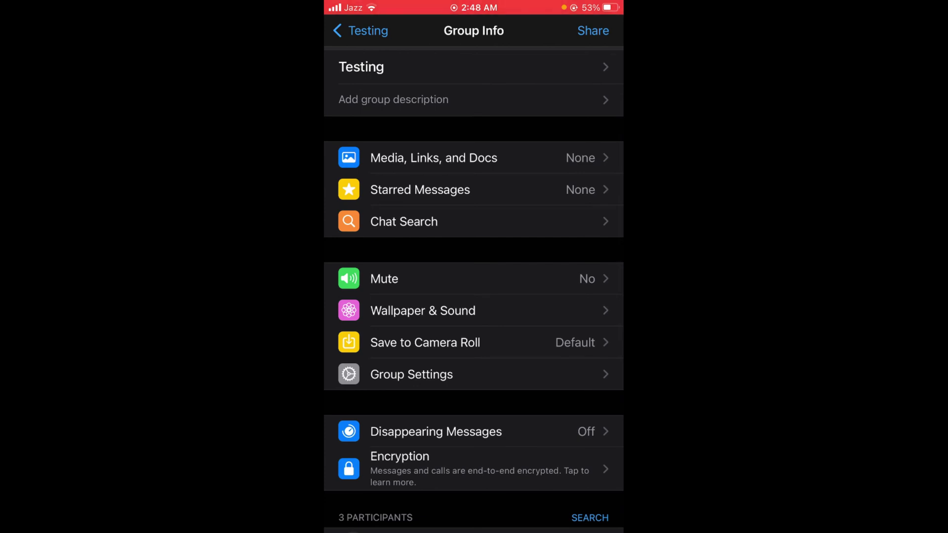
# - Open Group Settings from the 'Testing' Group Info page
pyautogui.click(411, 374)
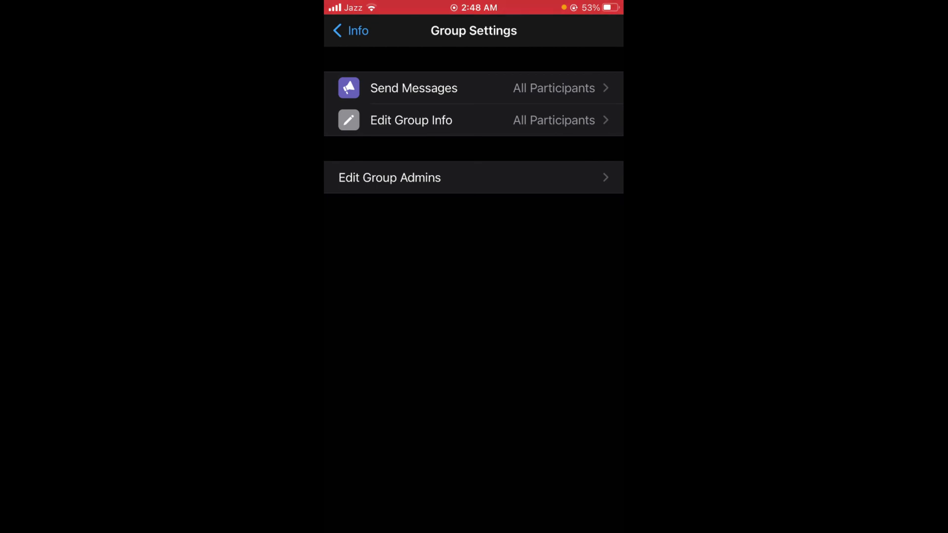
# - Set the 'Testing' group's Send Messages to Only Admins, then go Home
pyautogui.click(475, 87)
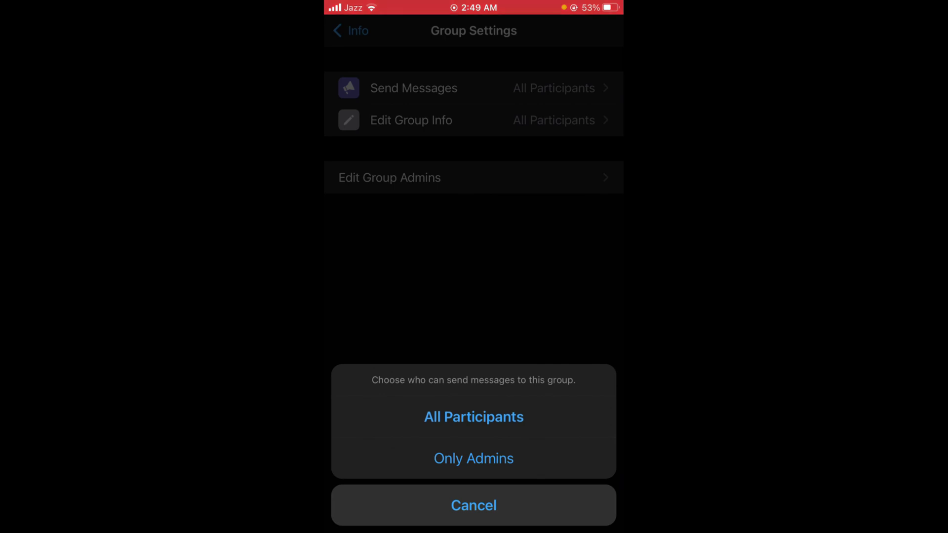
pyautogui.click(473, 458)
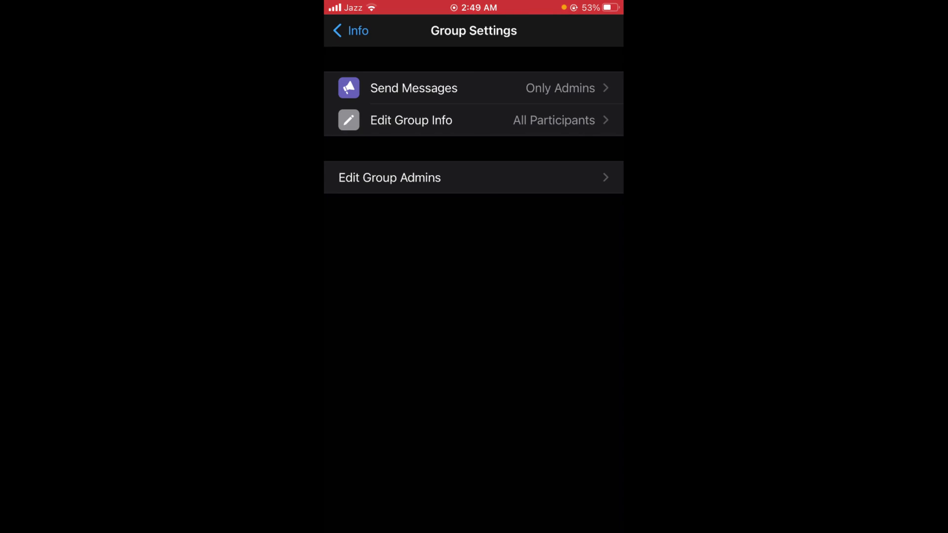
pyautogui.press('super')
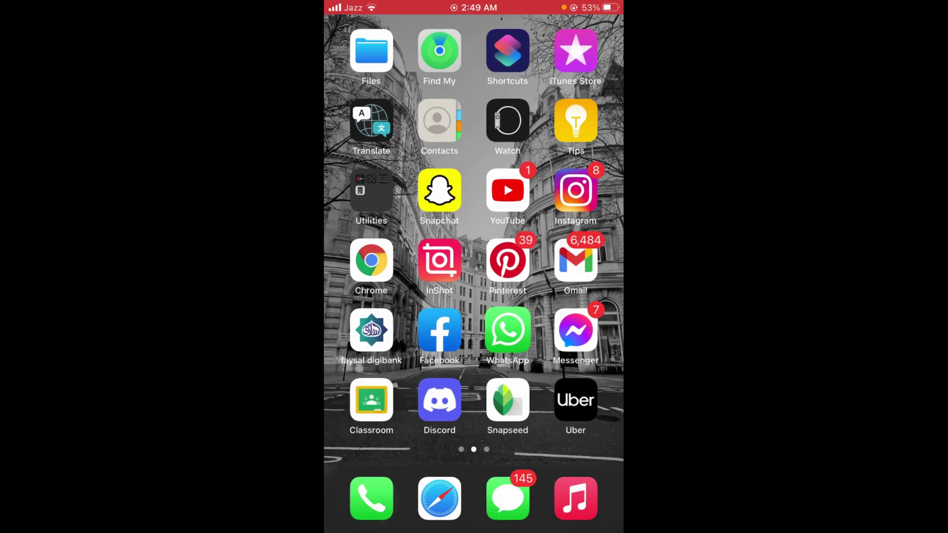